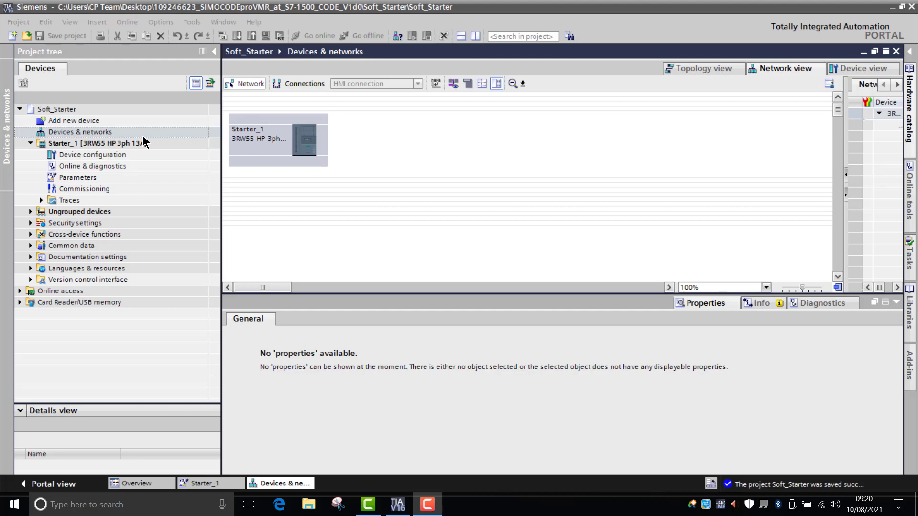
Under Starter_1's Parameter set 1 > Condition Monitoring > Pump cleaning, set the mode to Manual
double_click(98, 179)
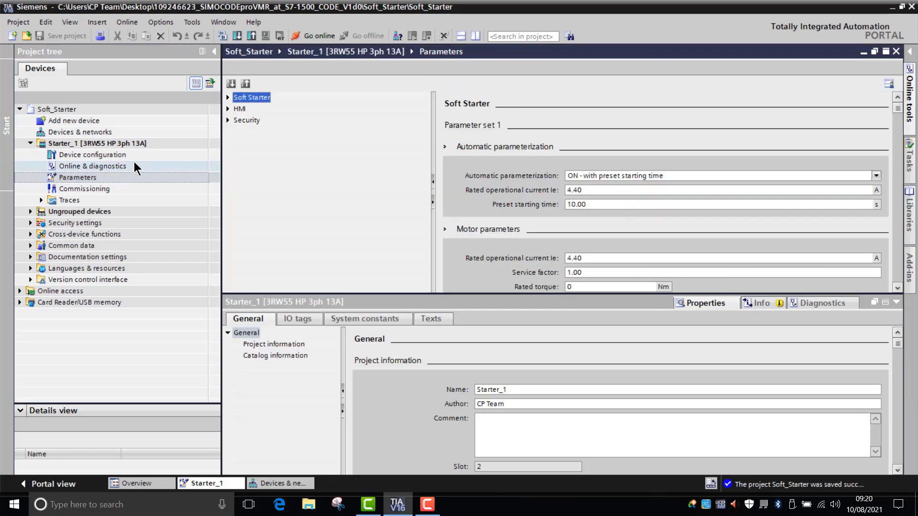
click(228, 97)
click(237, 109)
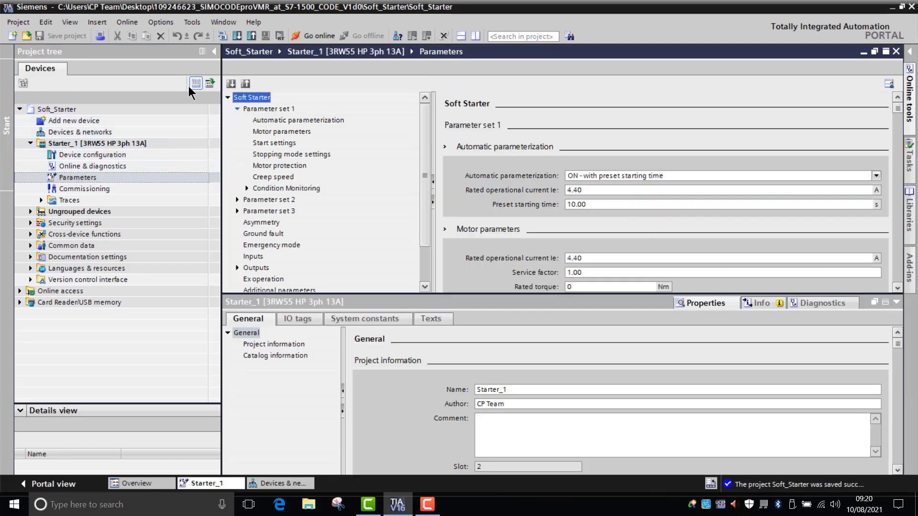
click(247, 188)
scroll(303, 175, down, 1)
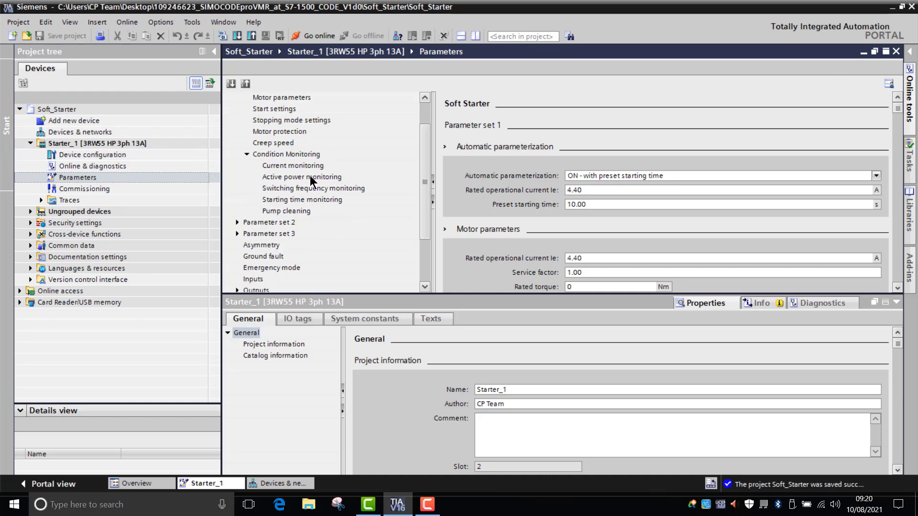
click(300, 211)
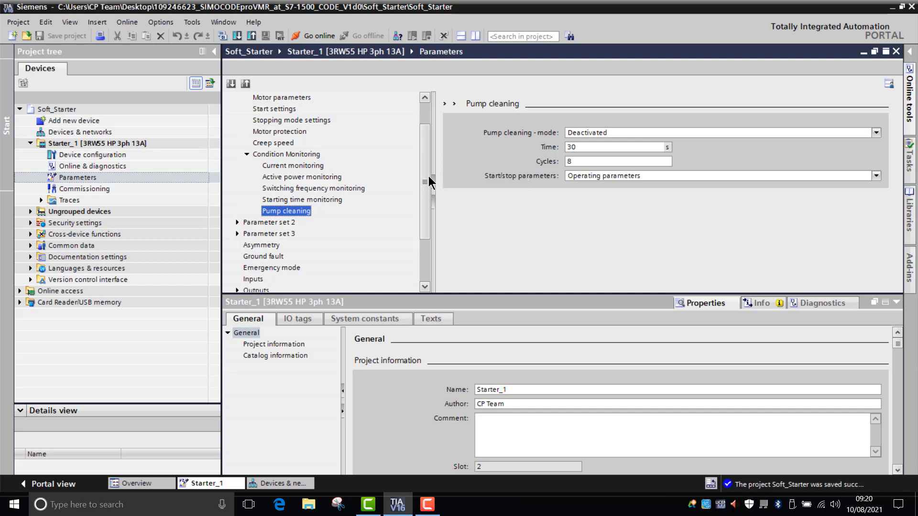
drag(432, 171, 419, 171)
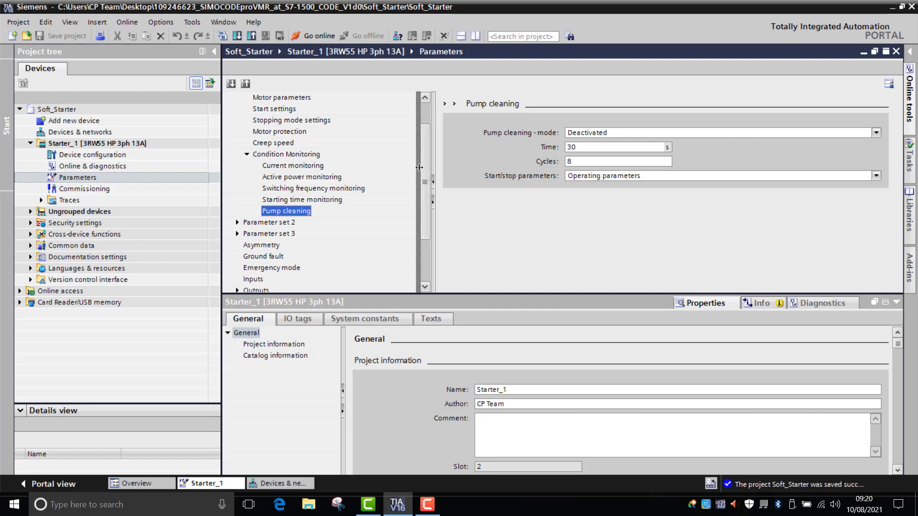
click(580, 134)
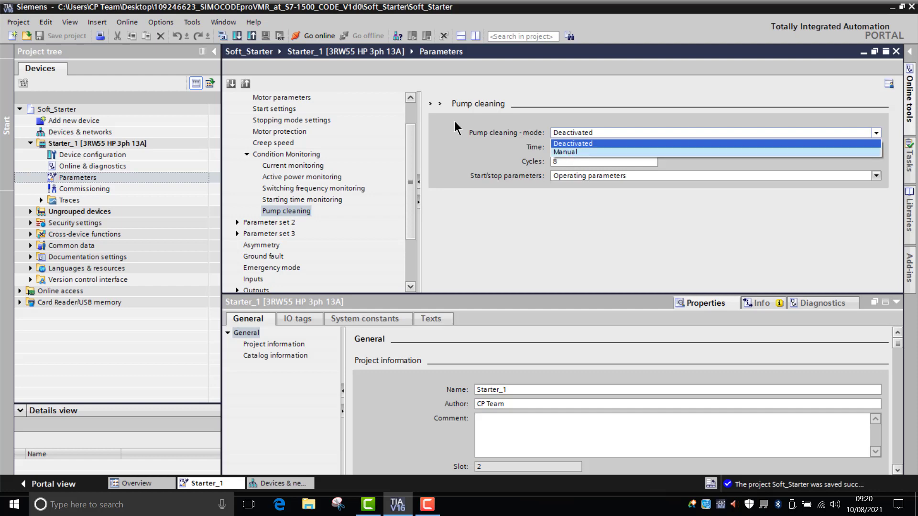
click(567, 151)
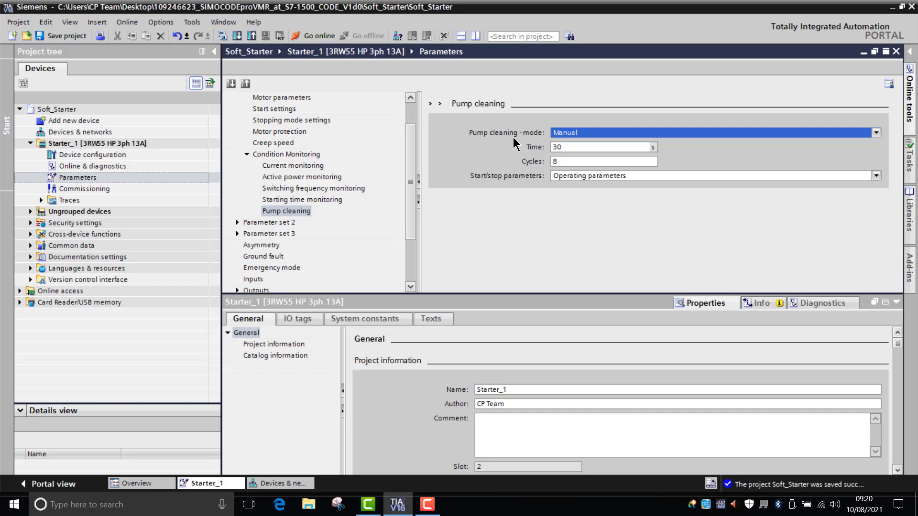
Change the pump cleaning Time from 30 to 20 s and Cycles from 8 to 6
click(554, 147)
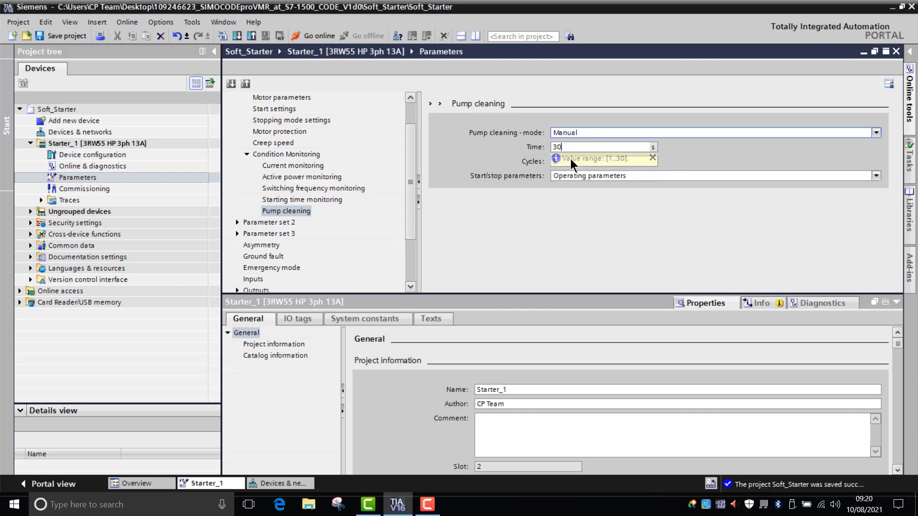
click(576, 149)
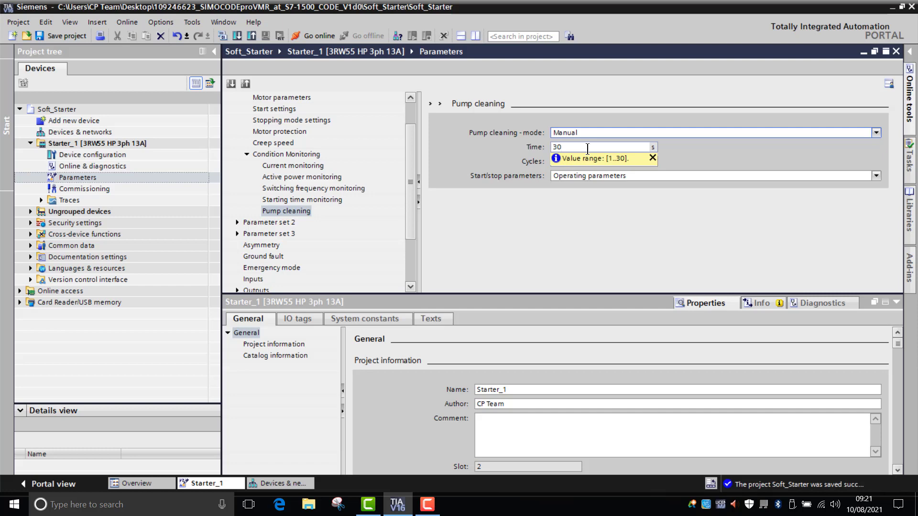
double_click(558, 149)
text(20)
key(Tab)
text(8)
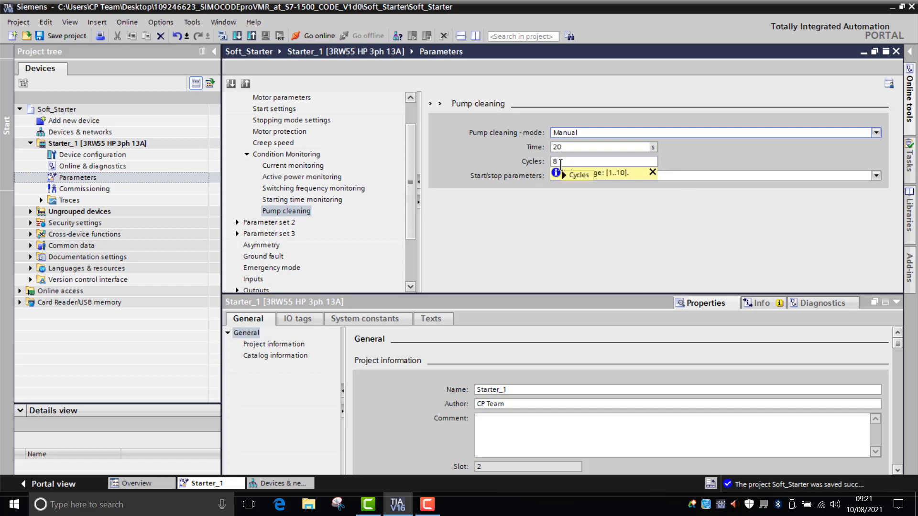
mouse_move(560, 164)
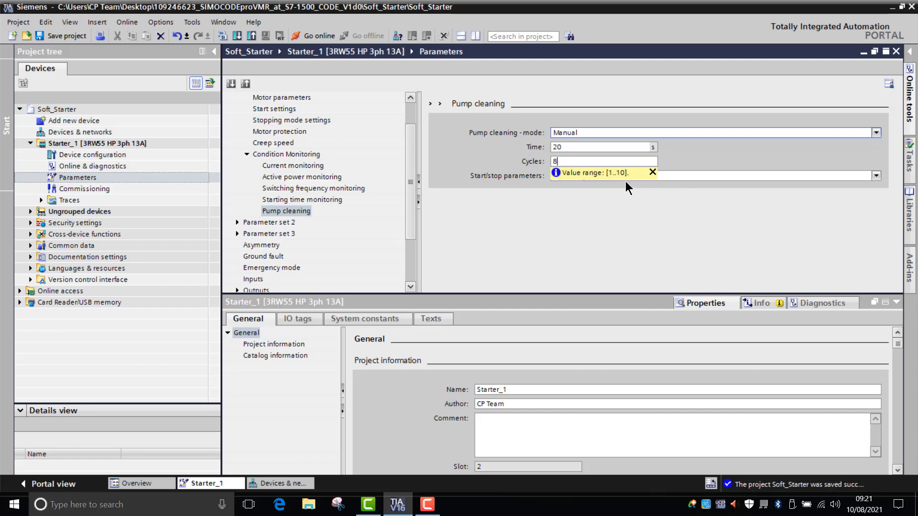
key(BackSpace)
text(6)
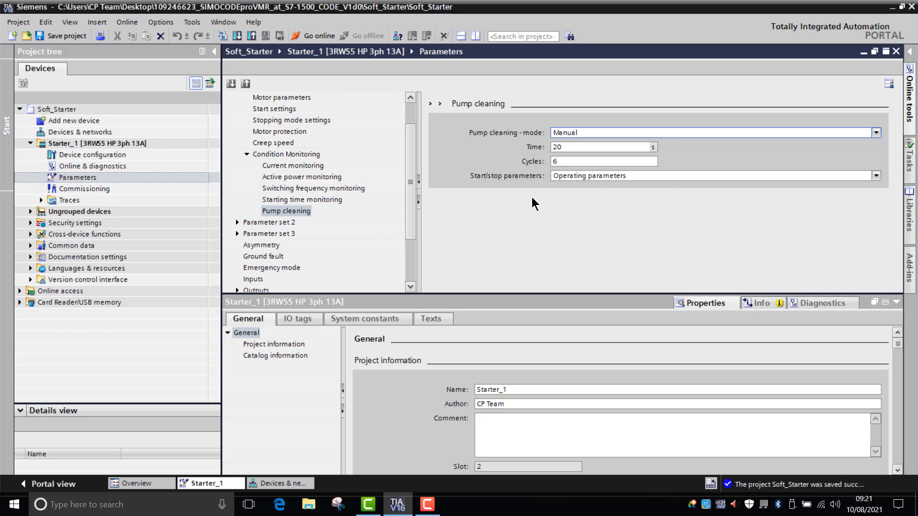
click(566, 176)
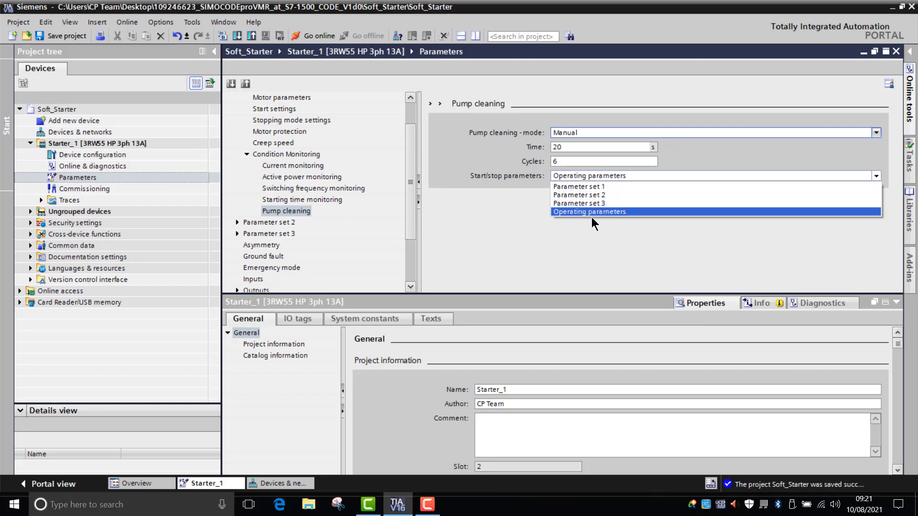
click(584, 246)
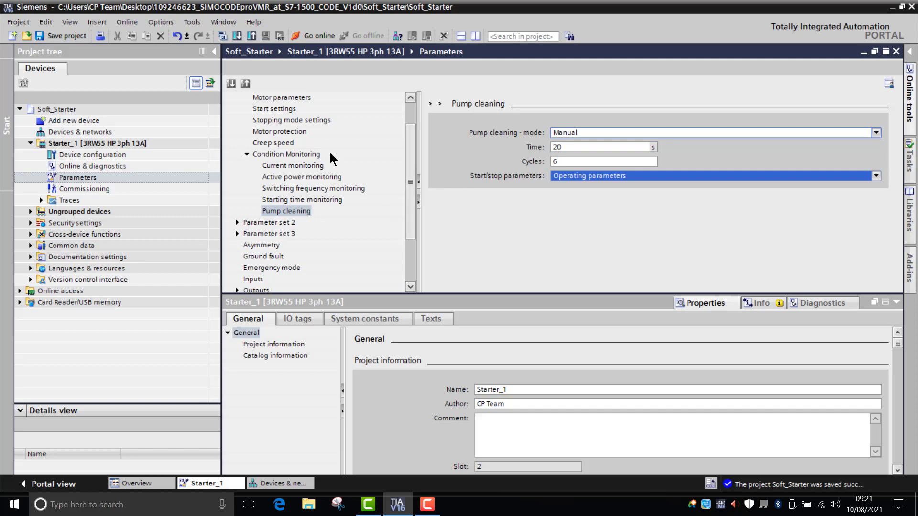
scroll(402, 139, up, 1)
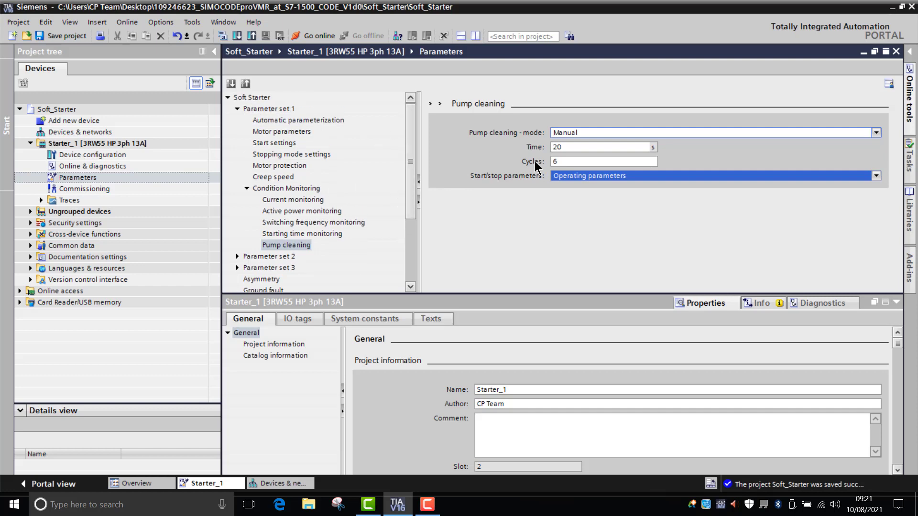
click(607, 177)
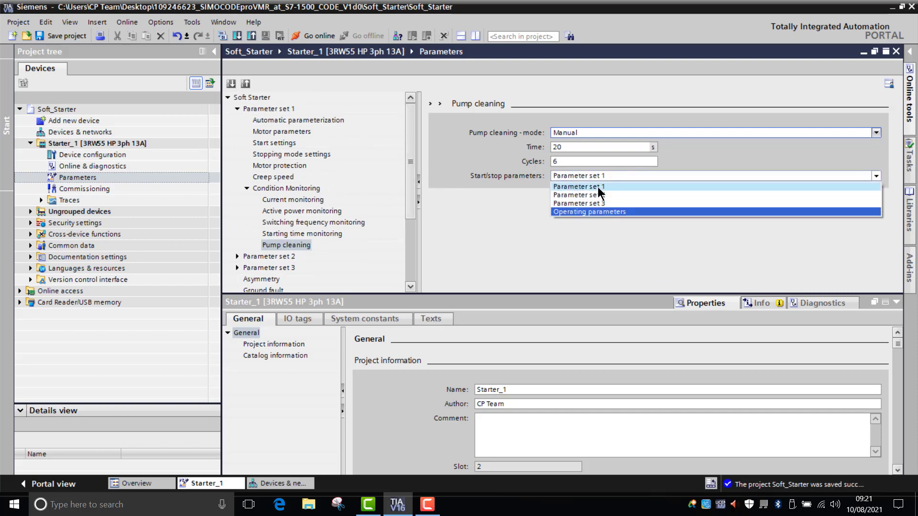
click(603, 213)
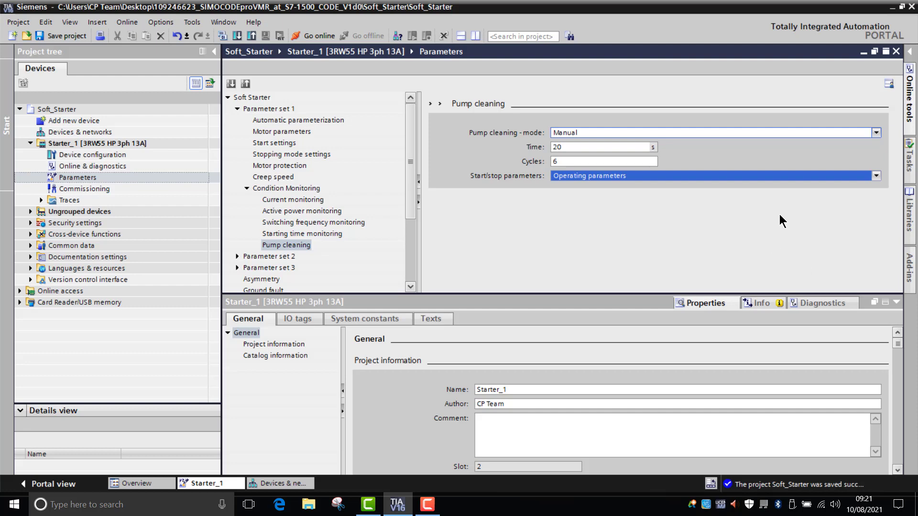
In the HMI's Edit function favorites, assign Start Pump cleaning to function key F3
click(247, 188)
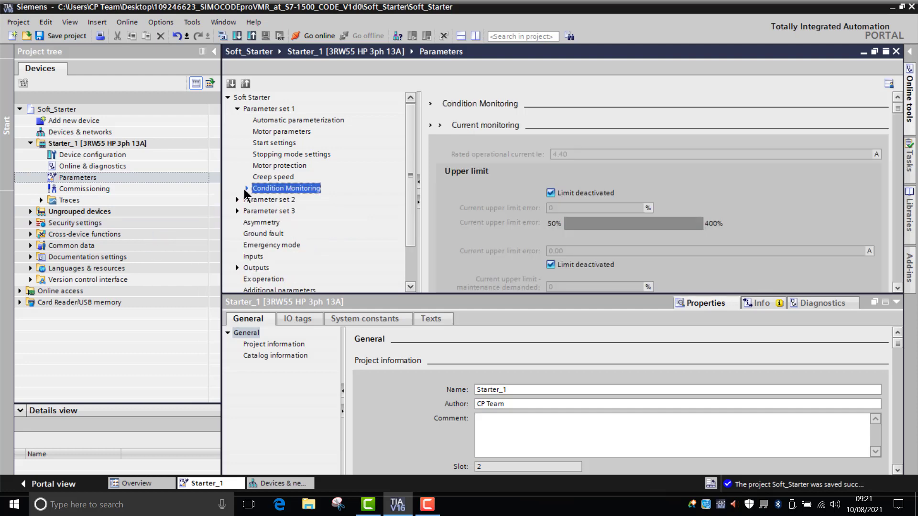
click(239, 108)
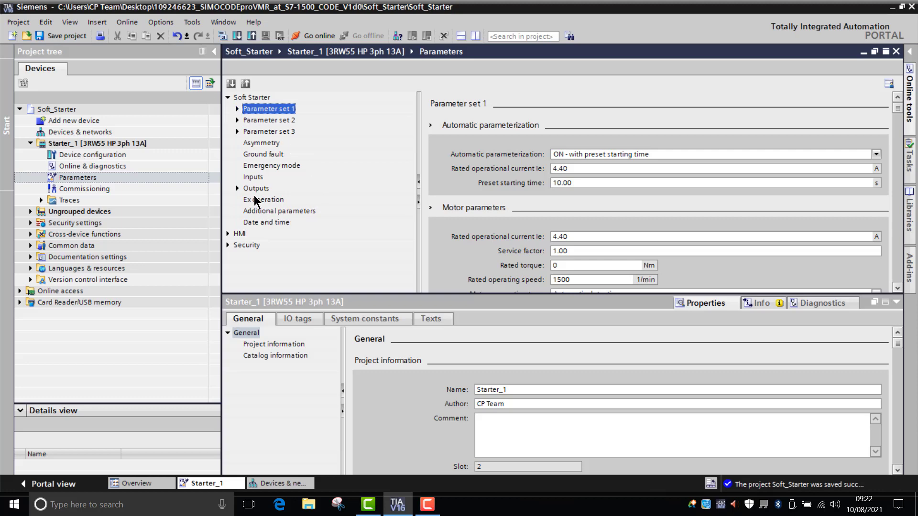
click(226, 234)
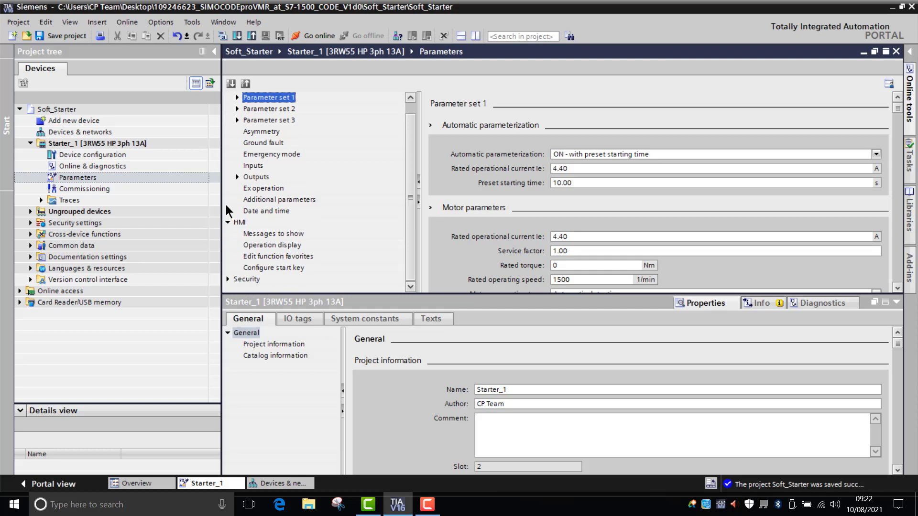
click(282, 256)
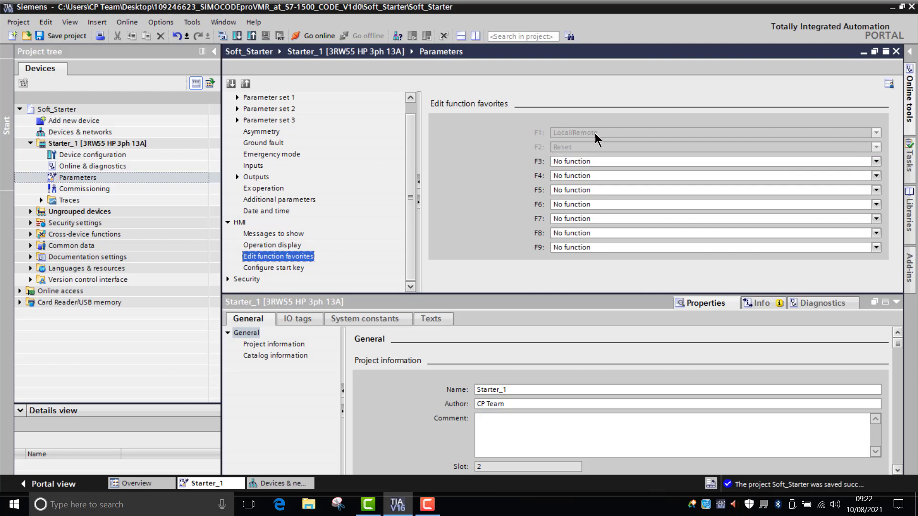
click(876, 163)
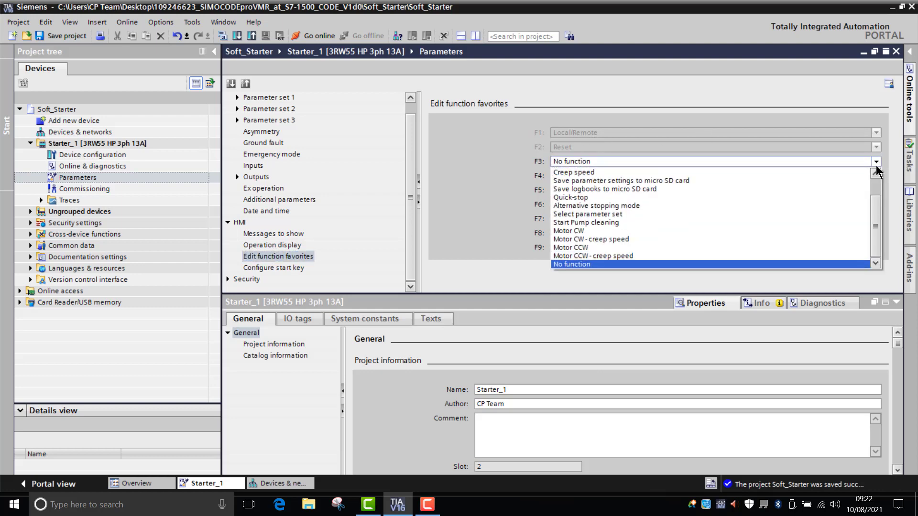
key(Return)
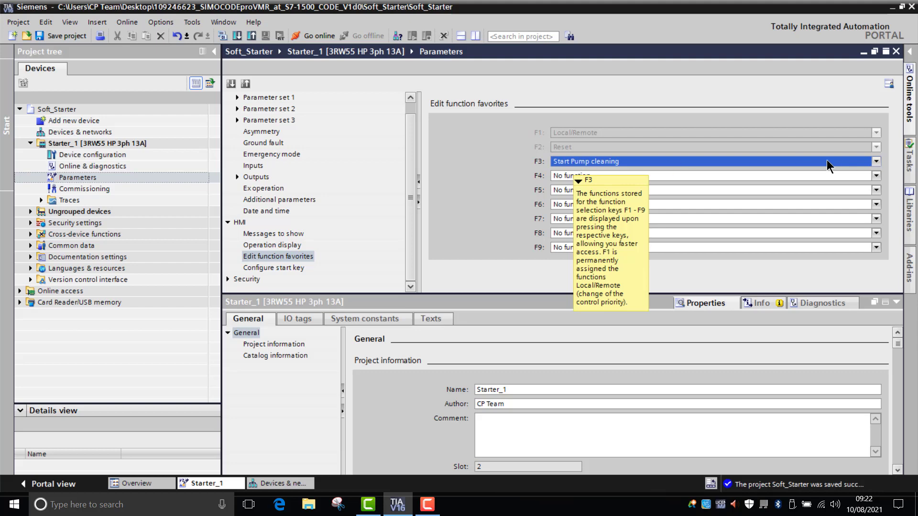
click(411, 261)
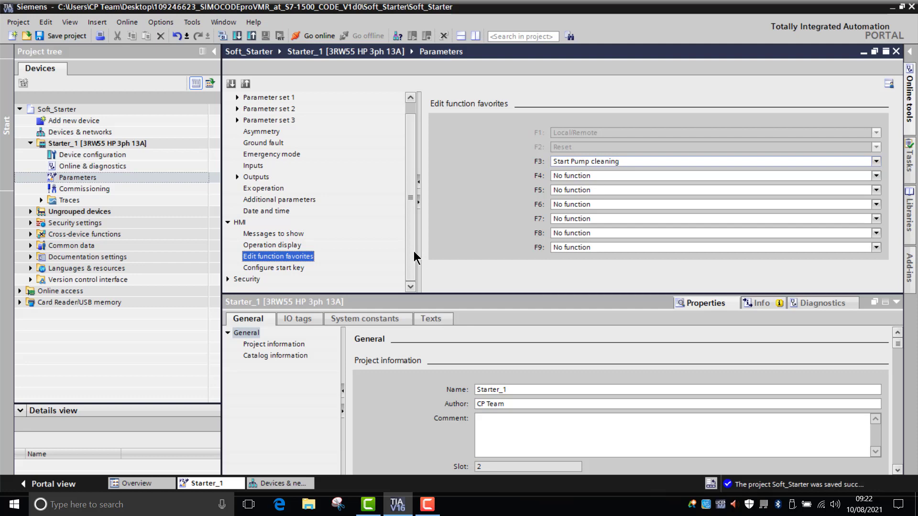
scroll(414, 251, up, 1)
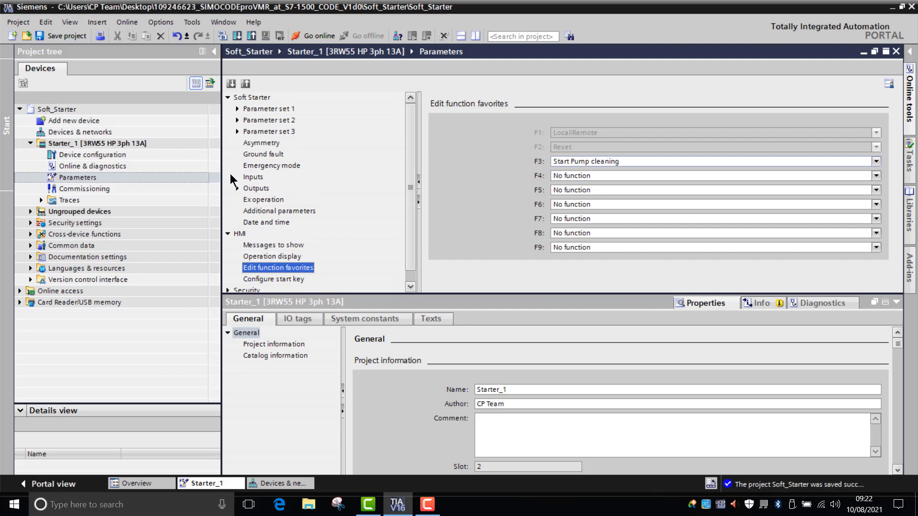
In the Inputs parameters, set the Input 2 action to Pump cleaning - mode
click(252, 176)
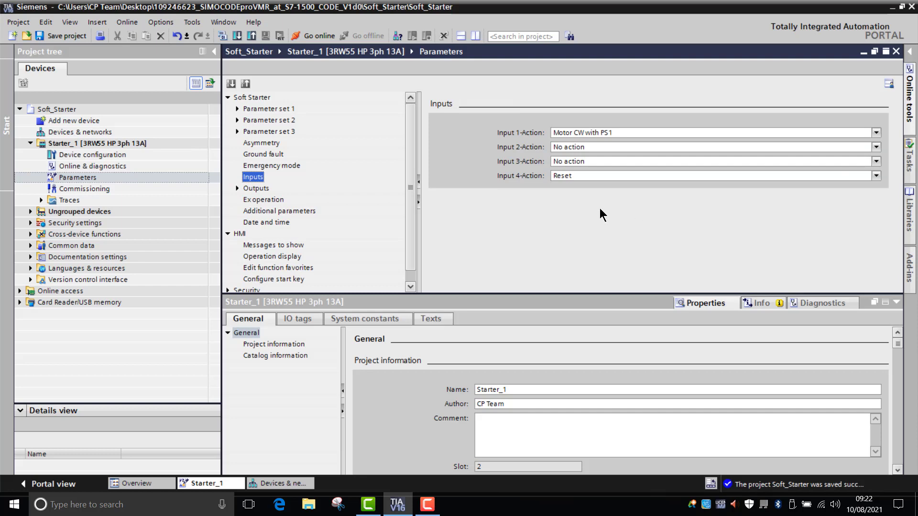
click(876, 147)
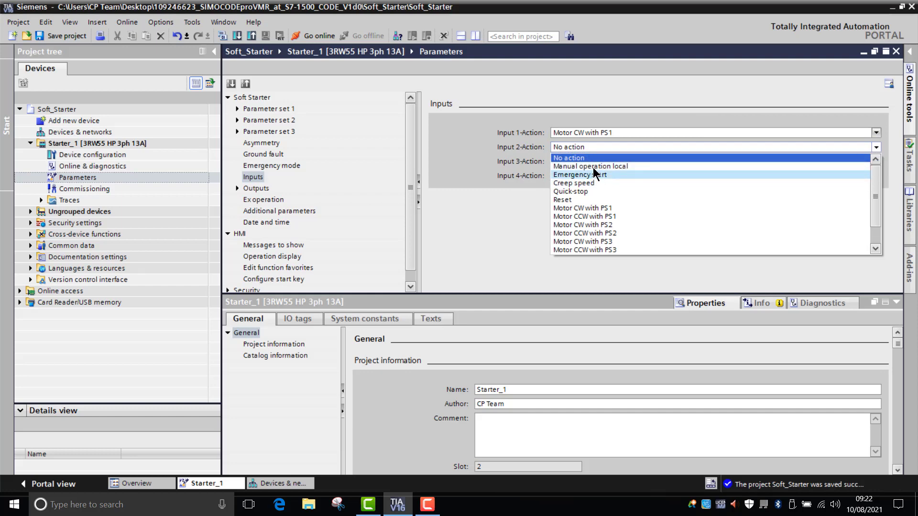
scroll(603, 207, down, 1)
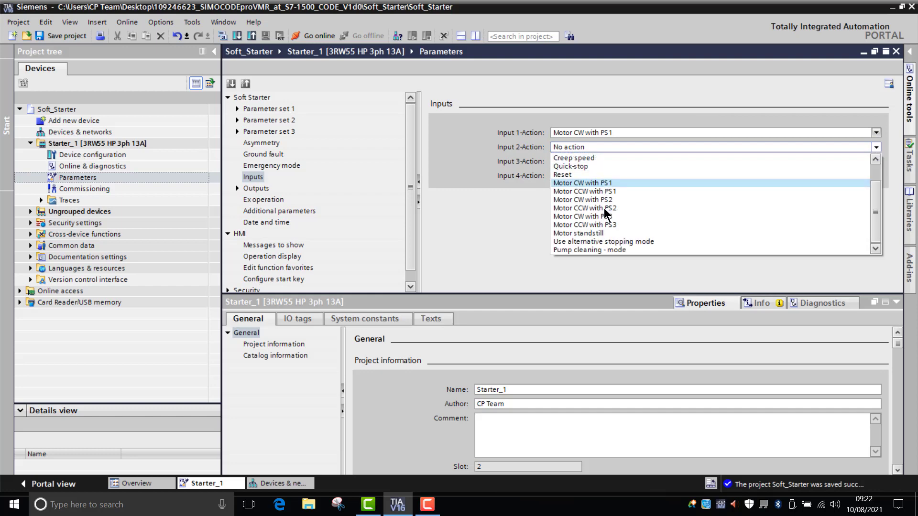
click(595, 248)
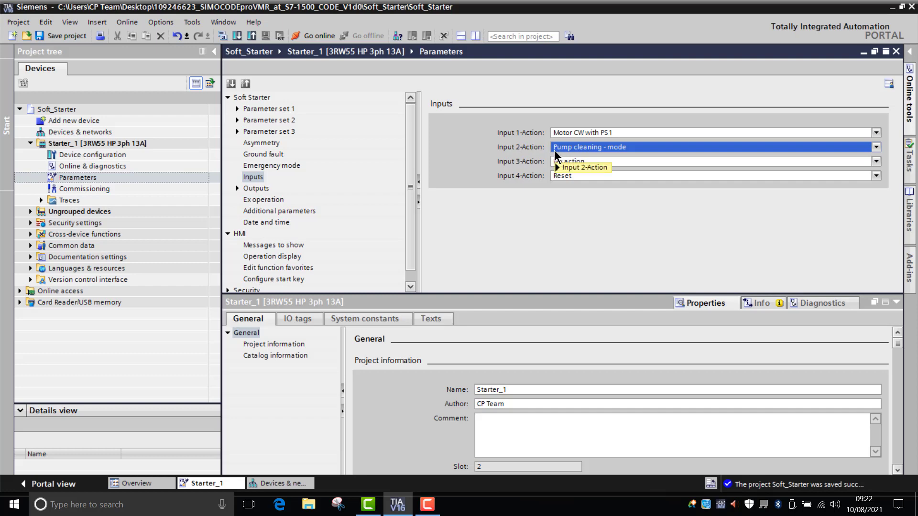
Open the Extended download to device dialog with the Download to device toolbar button
mouse_move(554, 150)
click(235, 36)
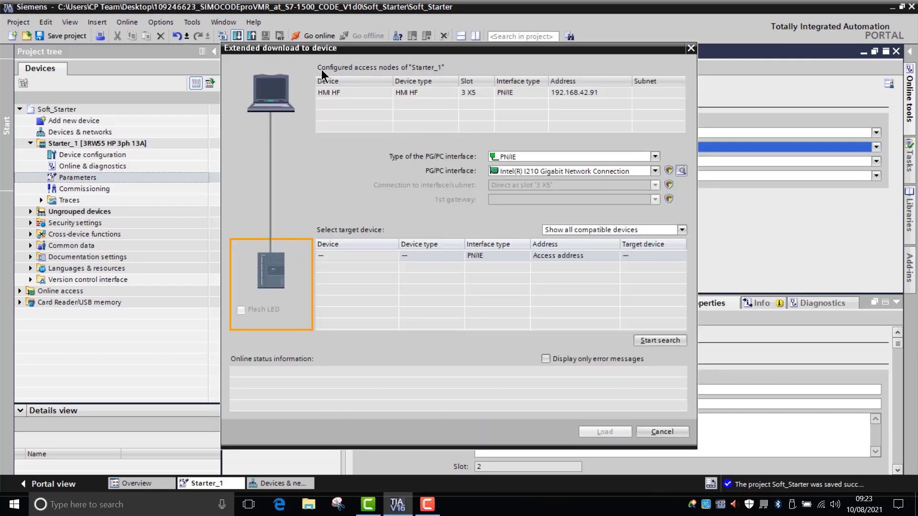